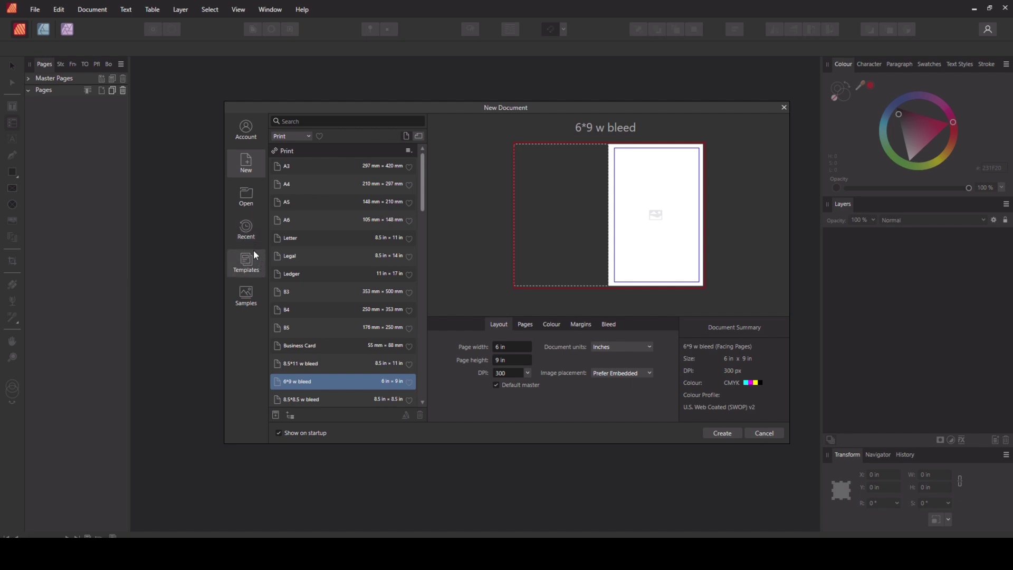
{"action": "left_click", "coordinate": [255, 297]}
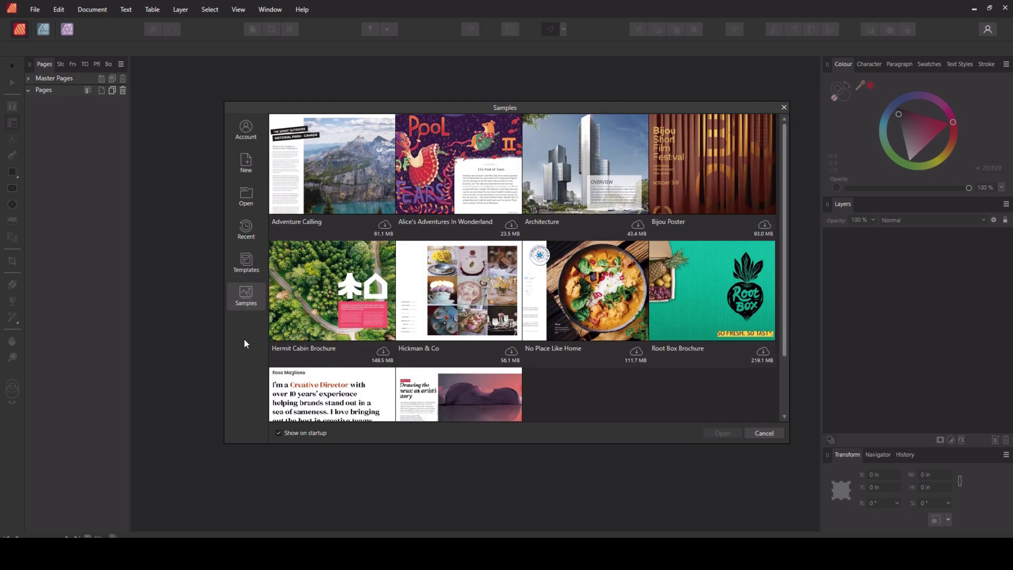
{"action": "left_click", "coordinate": [245, 272]}
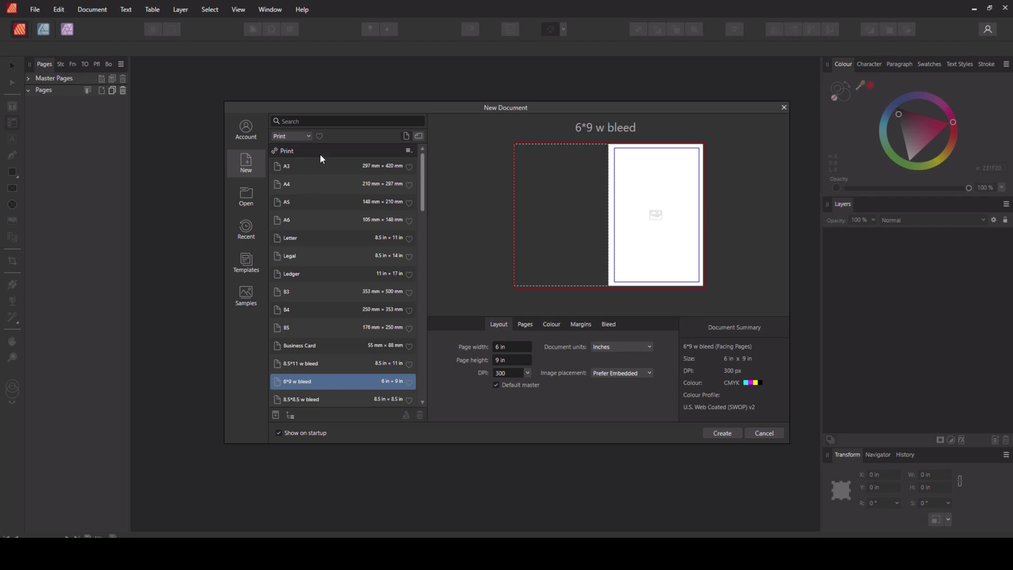
- Pick the 8.5*11 w bleed Print preset and create a new document from it
{"action": "scroll", "coordinate": [422, 180], "scroll_direction": "down", "scroll_amount": 1}
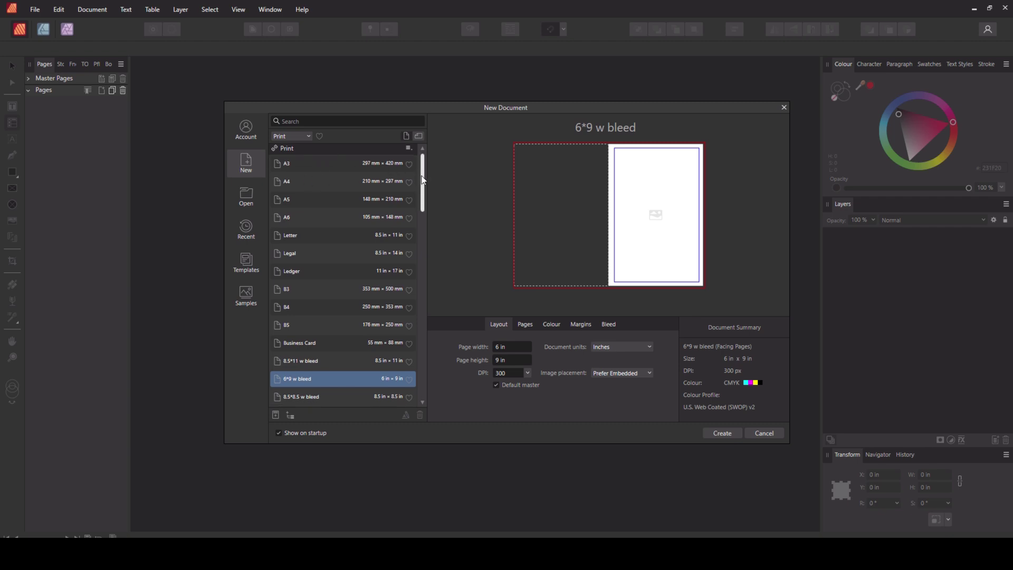
{"action": "left_click_drag", "start_coordinate": [423, 180], "coordinate": [421, 368]}
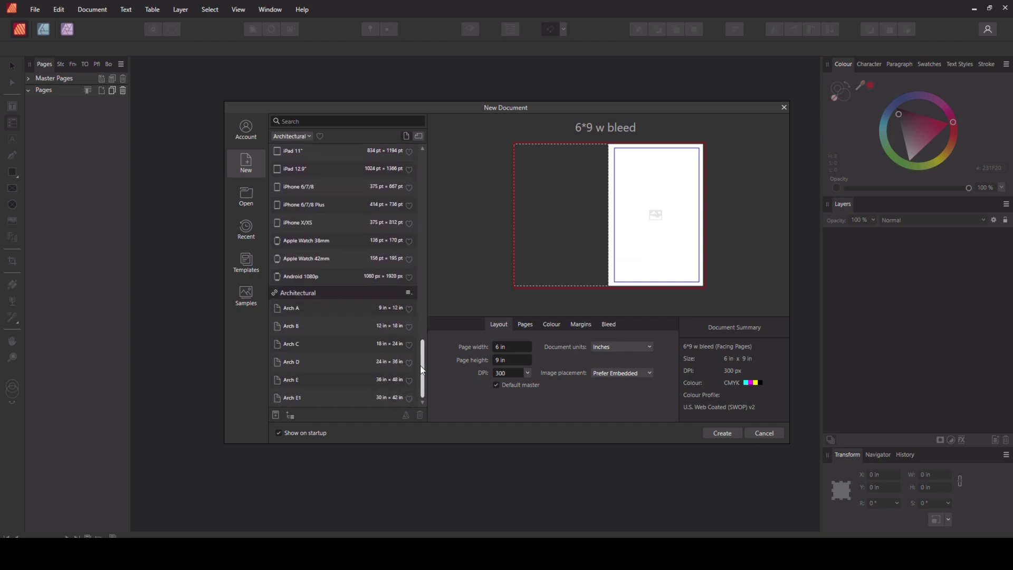
{"action": "left_click_drag", "start_coordinate": [424, 375], "coordinate": [425, 181]}
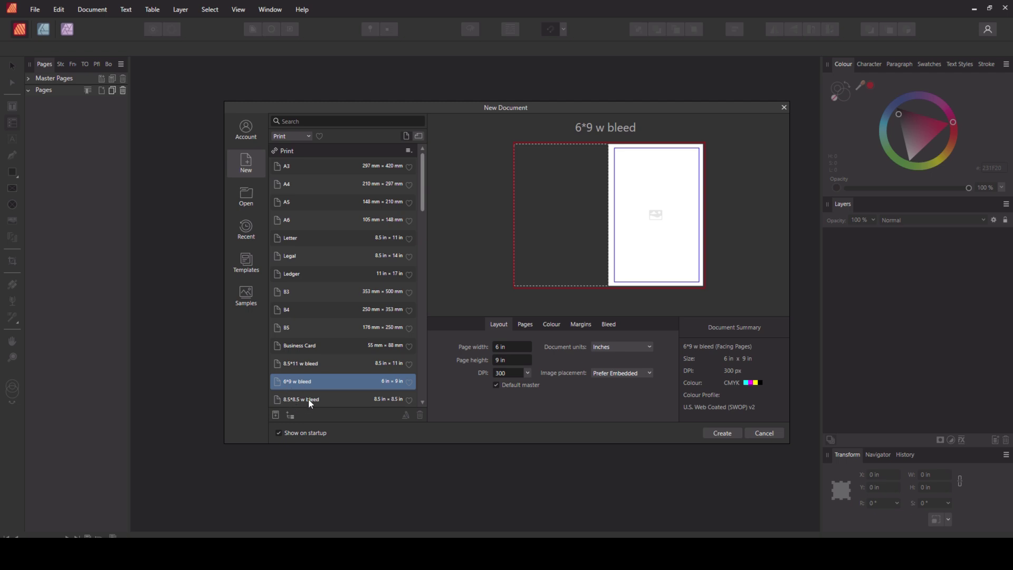
{"action": "left_click", "coordinate": [308, 363]}
{"action": "left_click", "coordinate": [308, 380]}
{"action": "left_click", "coordinate": [312, 400]}
{"action": "left_click", "coordinate": [314, 364]}
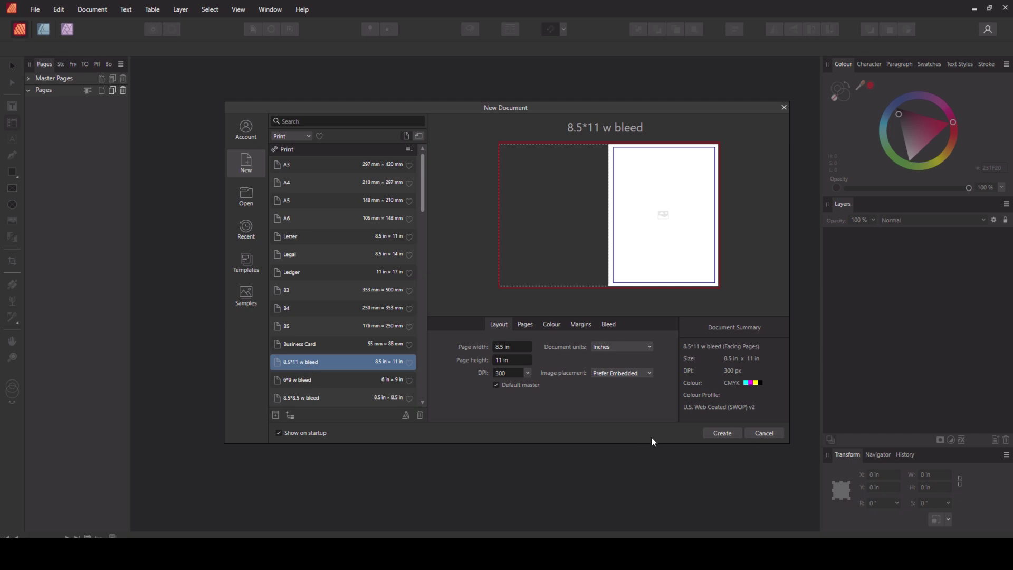
{"action": "left_click", "coordinate": [721, 433]}
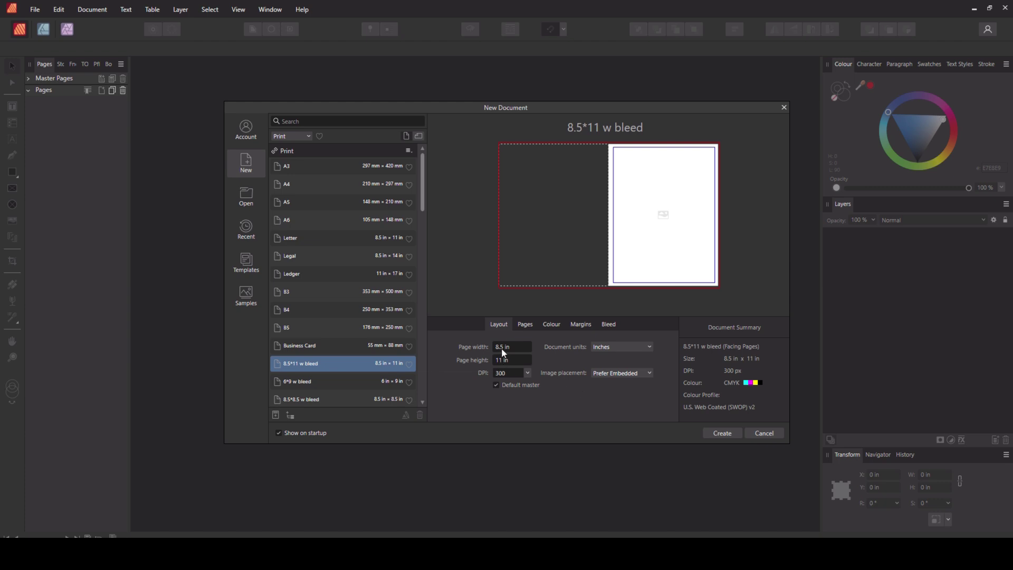
- Keep Inches as the document units and set the page size to 5 in × 8 in
{"action": "left_click", "coordinate": [641, 350]}
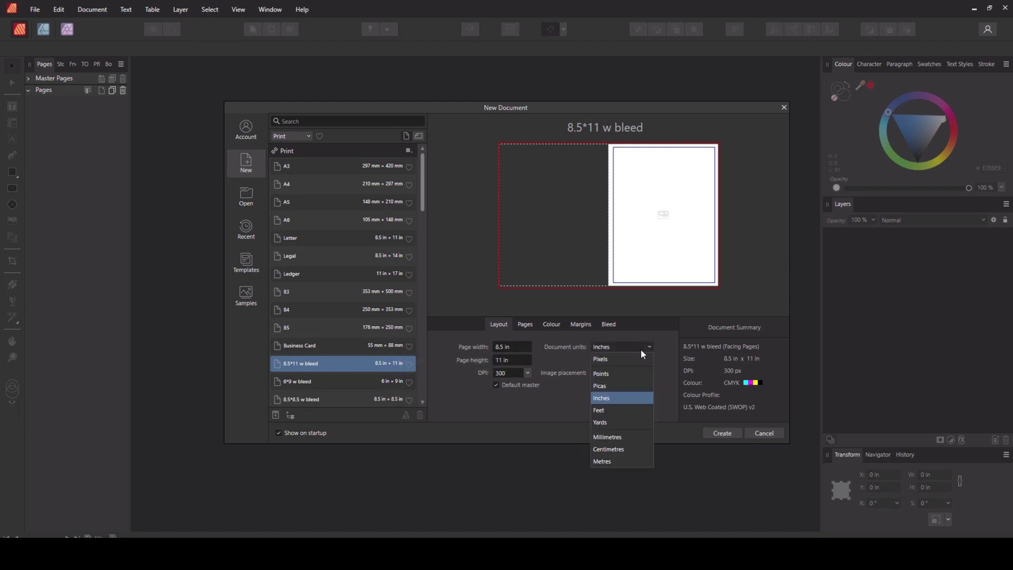
{"action": "left_click", "coordinate": [627, 397]}
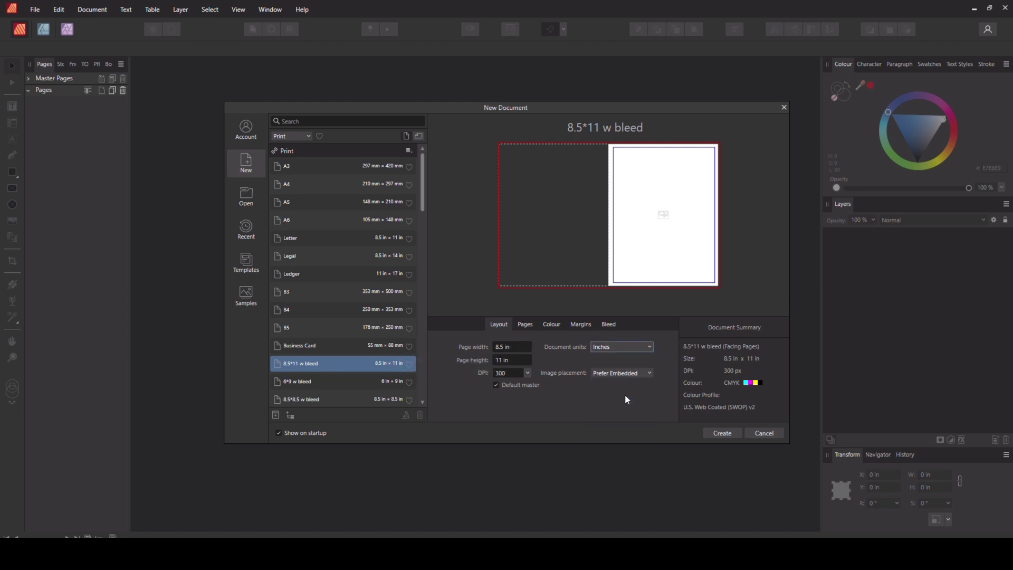
{"action": "left_click", "coordinate": [509, 347]}
{"action": "type", "text": "5"}
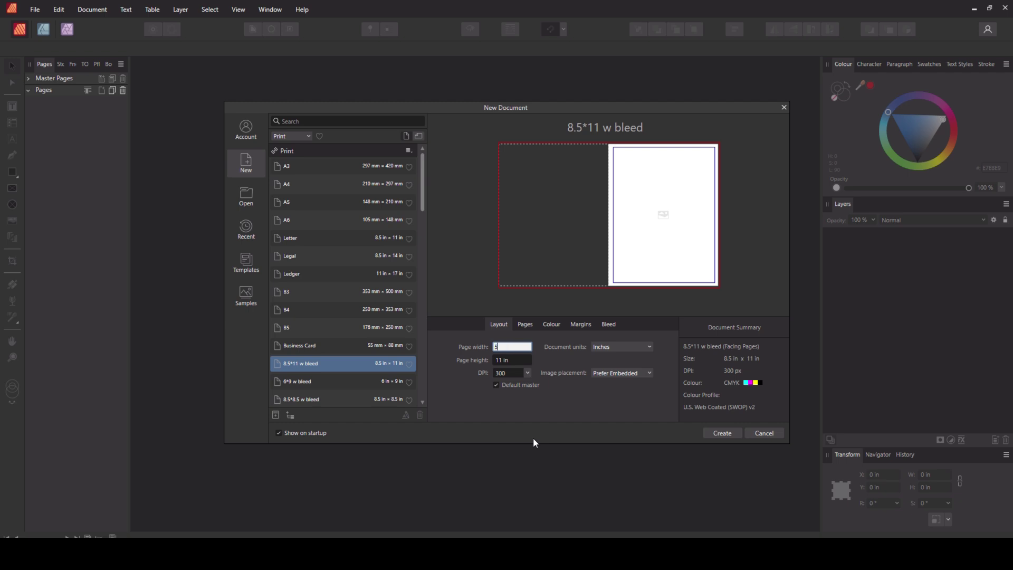
{"action": "left_click", "coordinate": [510, 361]}
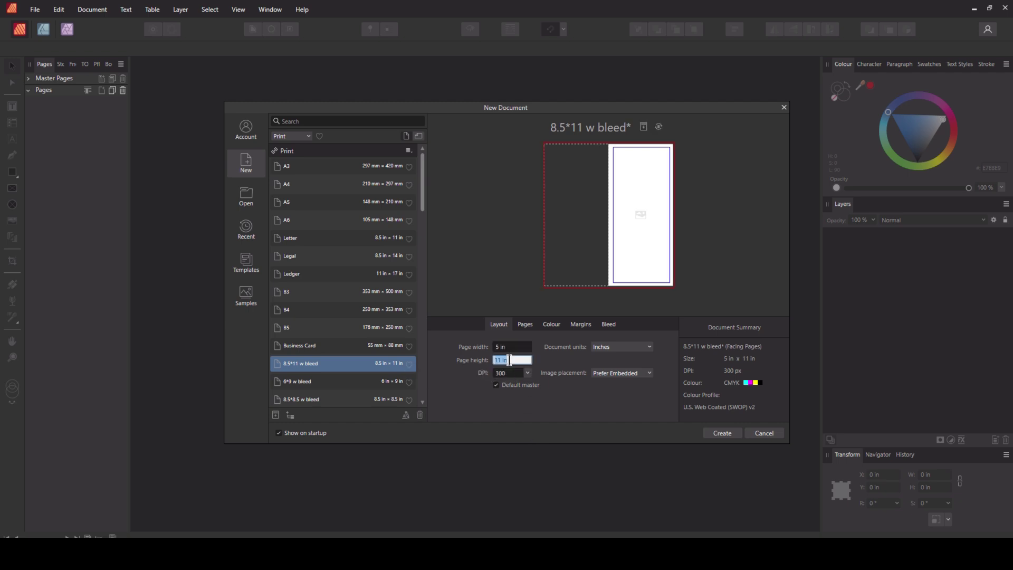
{"action": "type", "text": "8"}
{"action": "key", "text": "Tab"}
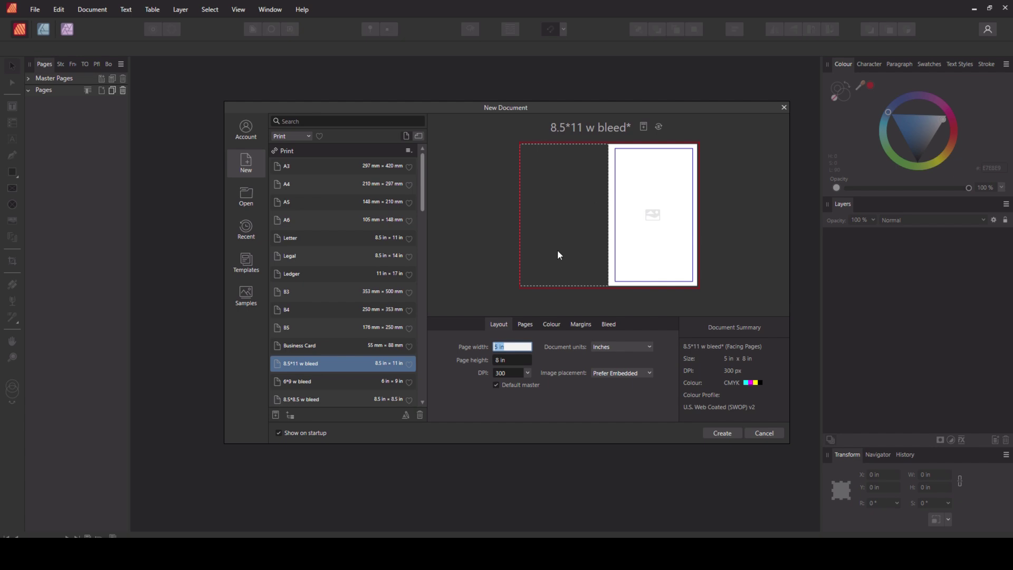
{"action": "left_click", "coordinate": [507, 395]}
{"action": "left_click", "coordinate": [650, 374]}
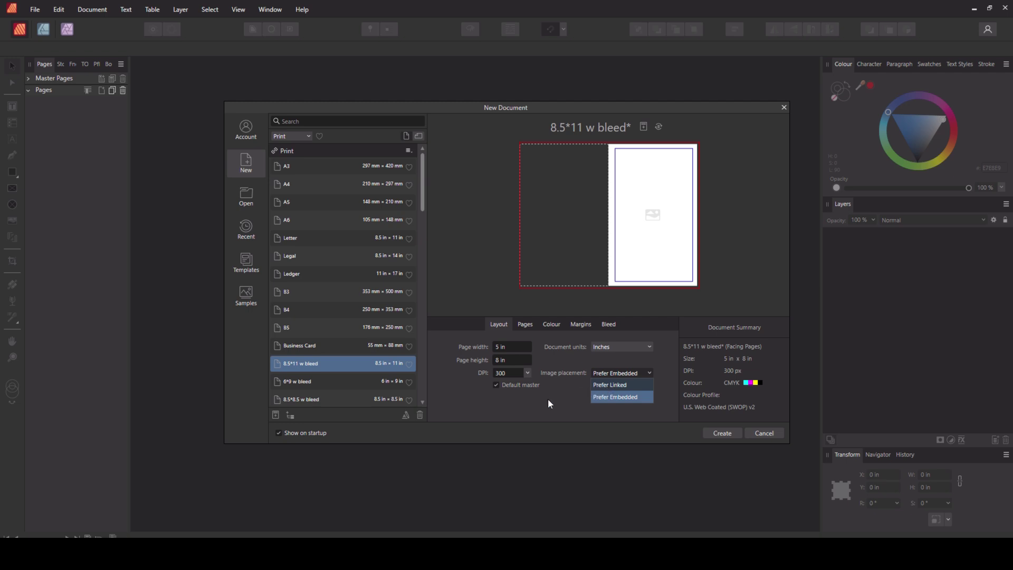
- Leave image placement on Prefer Embedded and bring up the page arrangement settings
{"action": "left_click", "coordinate": [597, 402]}
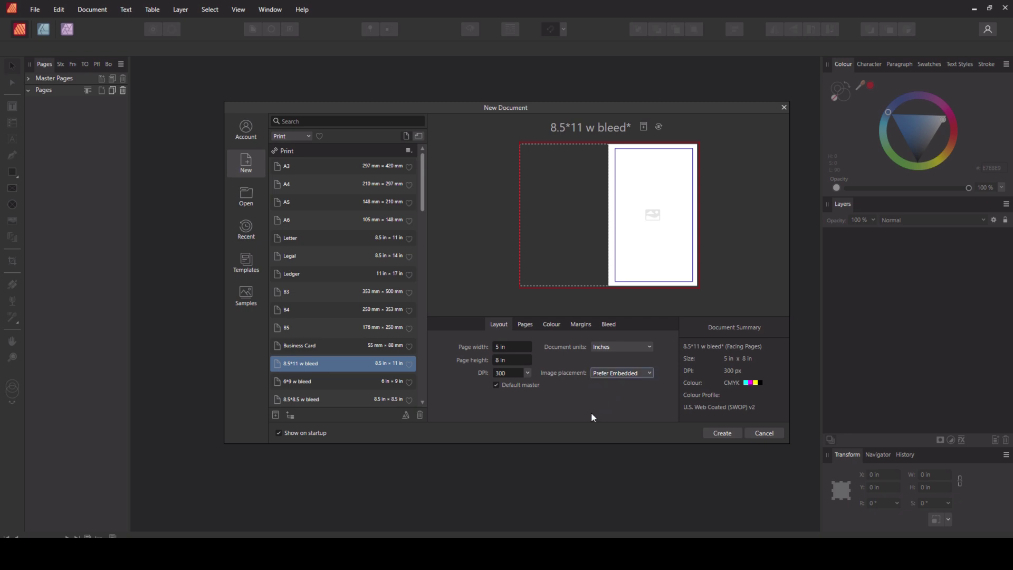
{"action": "left_click", "coordinate": [525, 326]}
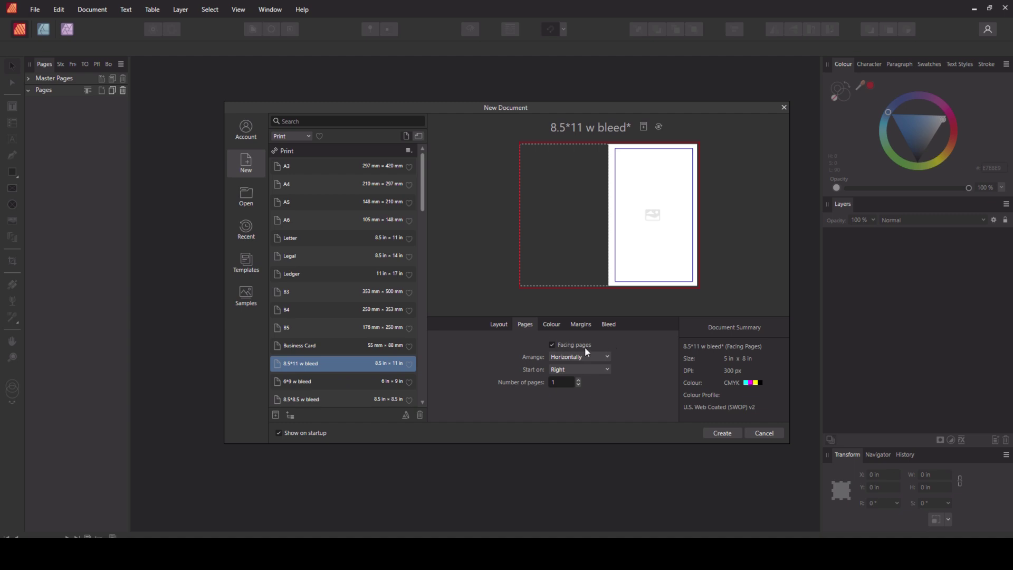
- Keep facing pages on, with pages arranged horizontally side by side
{"action": "left_click", "coordinate": [552, 345]}
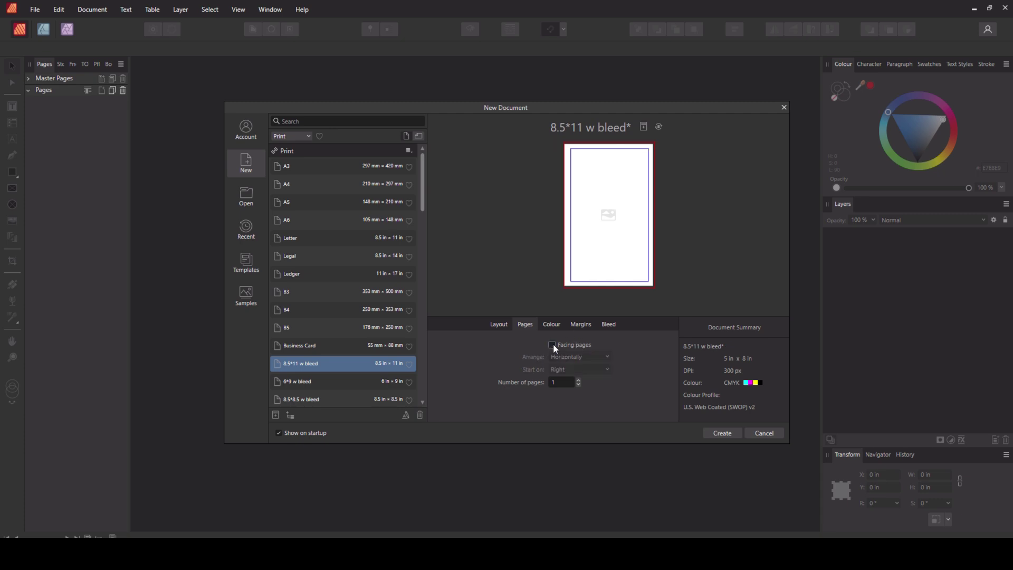
{"action": "left_click", "coordinate": [553, 344]}
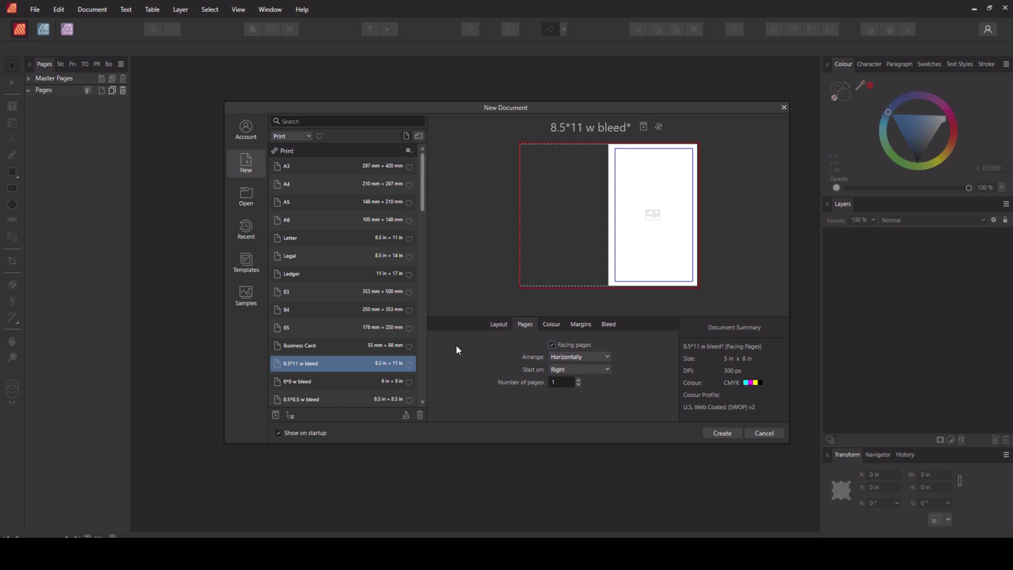
{"action": "left_click", "coordinate": [598, 356]}
{"action": "left_click", "coordinate": [580, 380]}
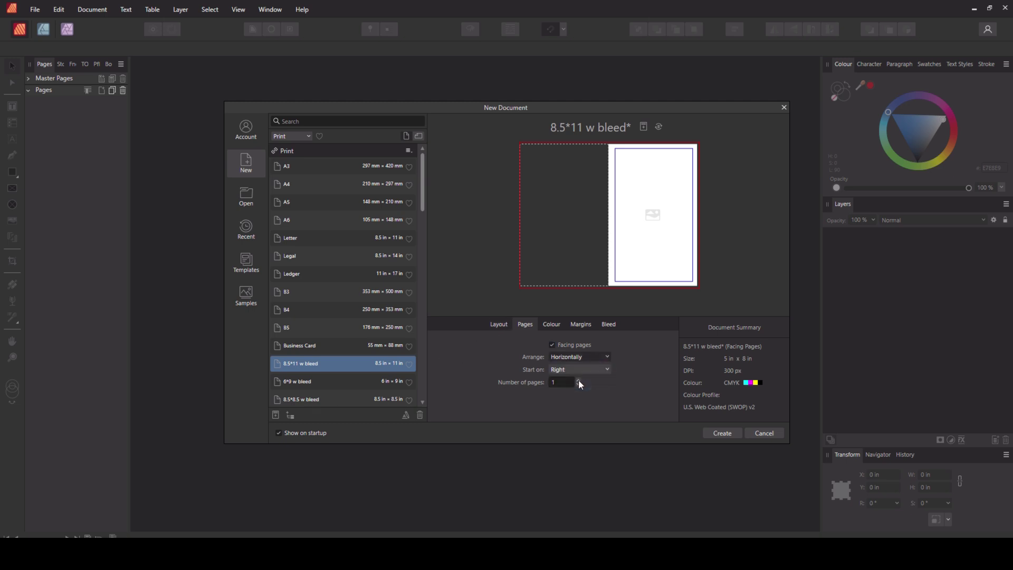
{"action": "left_click", "coordinate": [593, 356]}
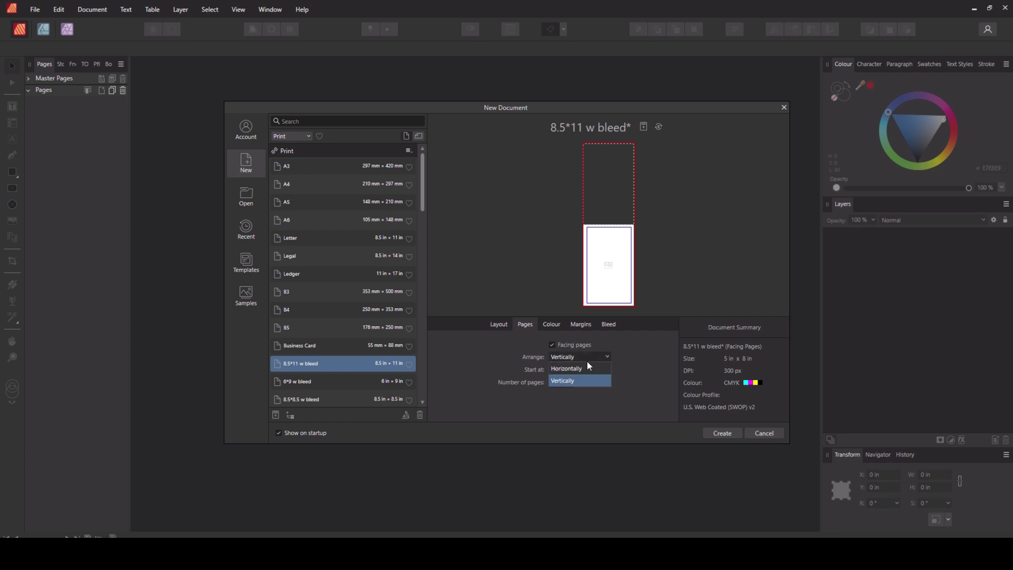
{"action": "left_click", "coordinate": [580, 369]}
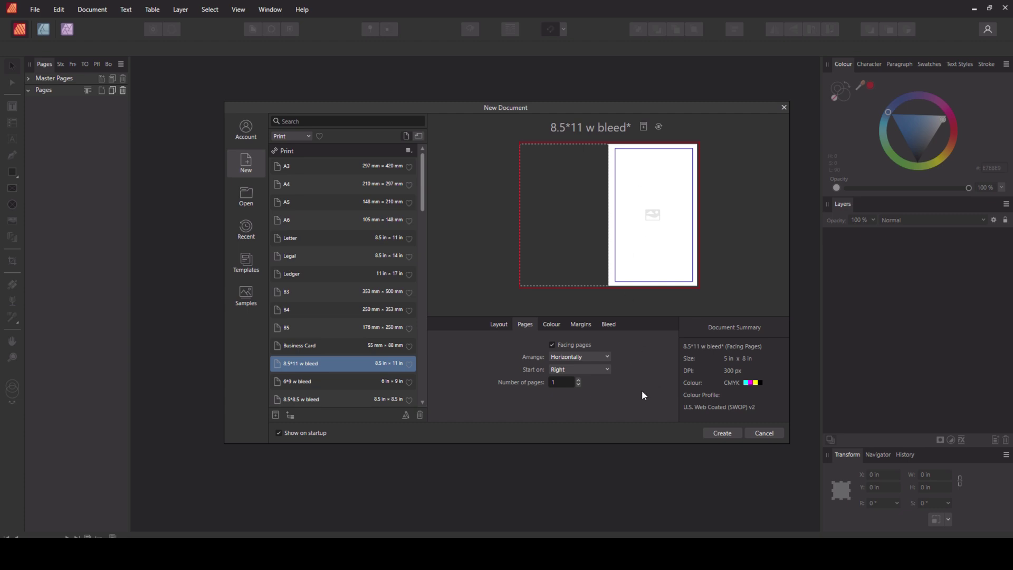
- Keep the spread starting on the right page, then bring up the CMYK/8 colour settings
{"action": "left_click", "coordinate": [606, 370]}
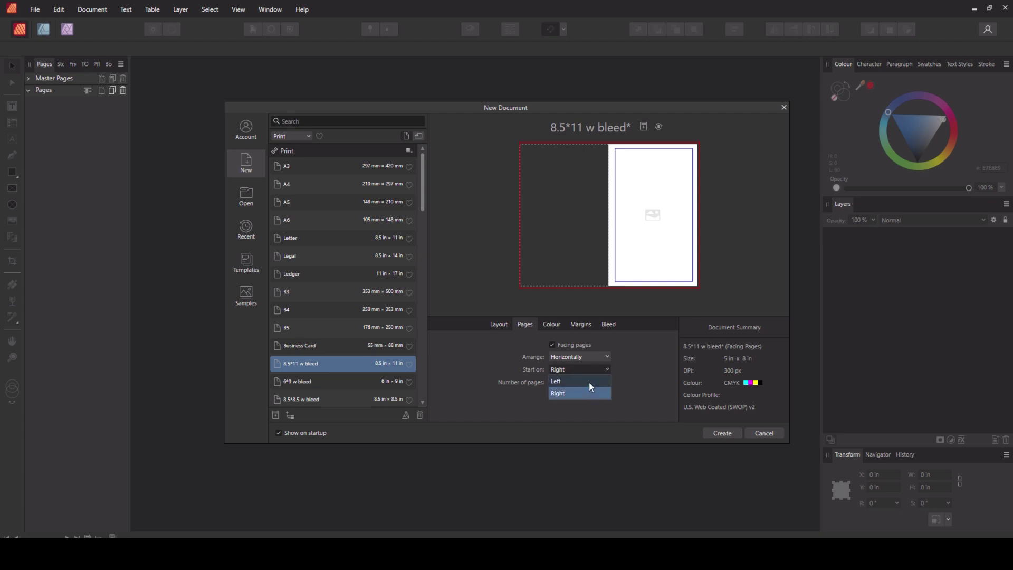
{"action": "left_click", "coordinate": [589, 381]}
{"action": "left_click", "coordinate": [607, 368]}
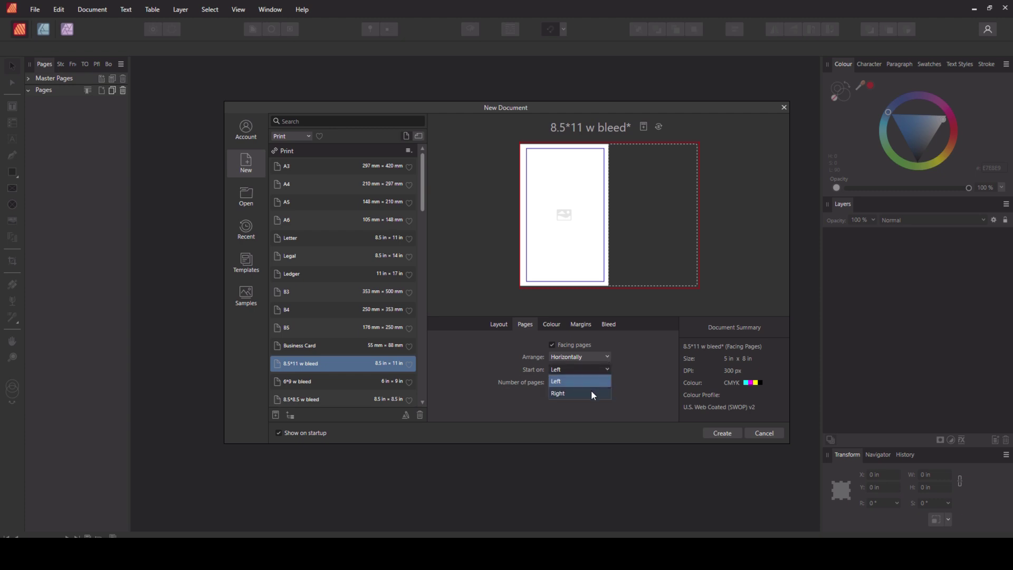
{"action": "left_click", "coordinate": [592, 393]}
{"action": "left_click", "coordinate": [608, 369]}
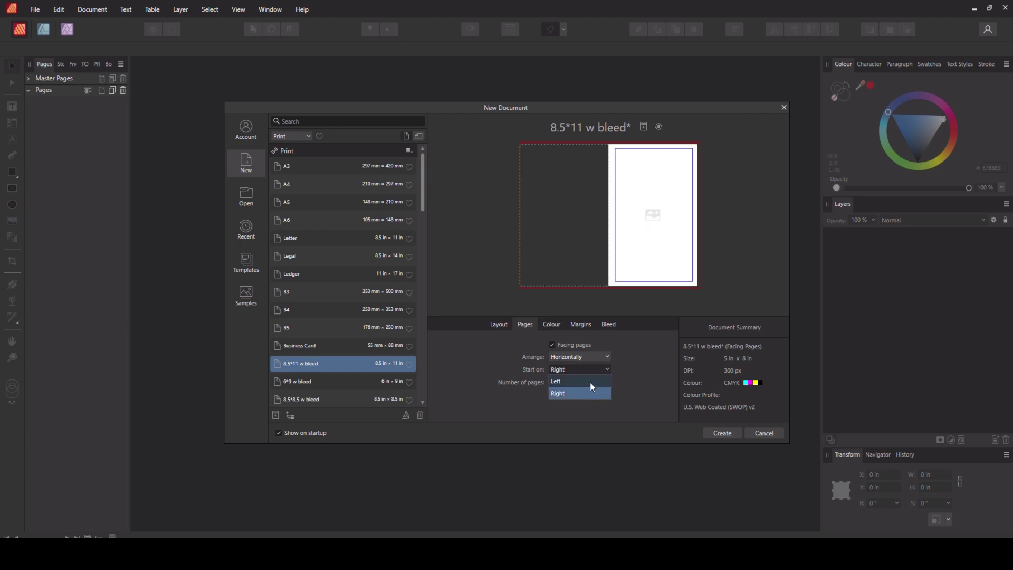
{"action": "left_click", "coordinate": [589, 382]}
{"action": "left_click", "coordinate": [606, 368]}
{"action": "left_click", "coordinate": [589, 392]}
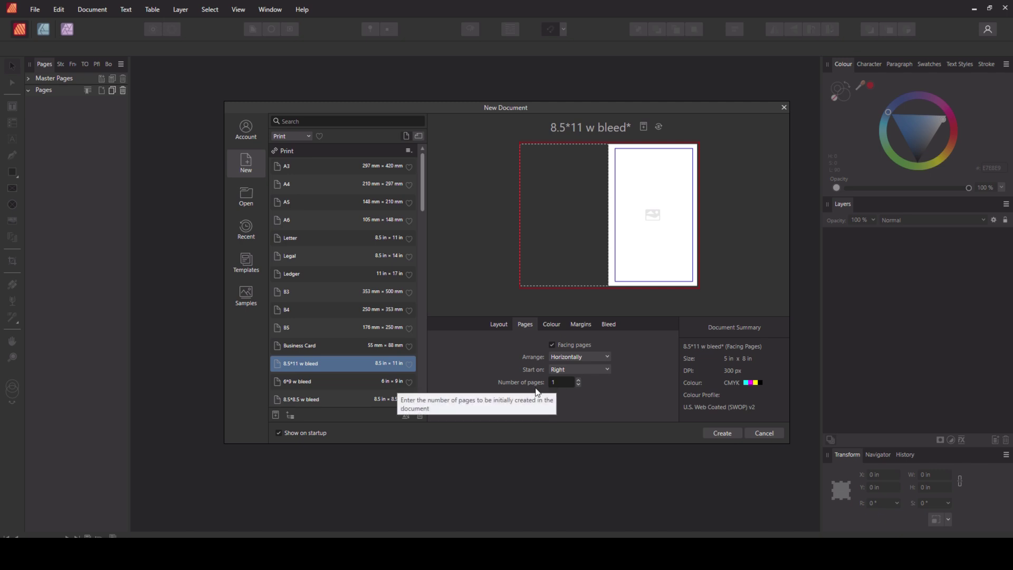
{"action": "left_click", "coordinate": [552, 324]}
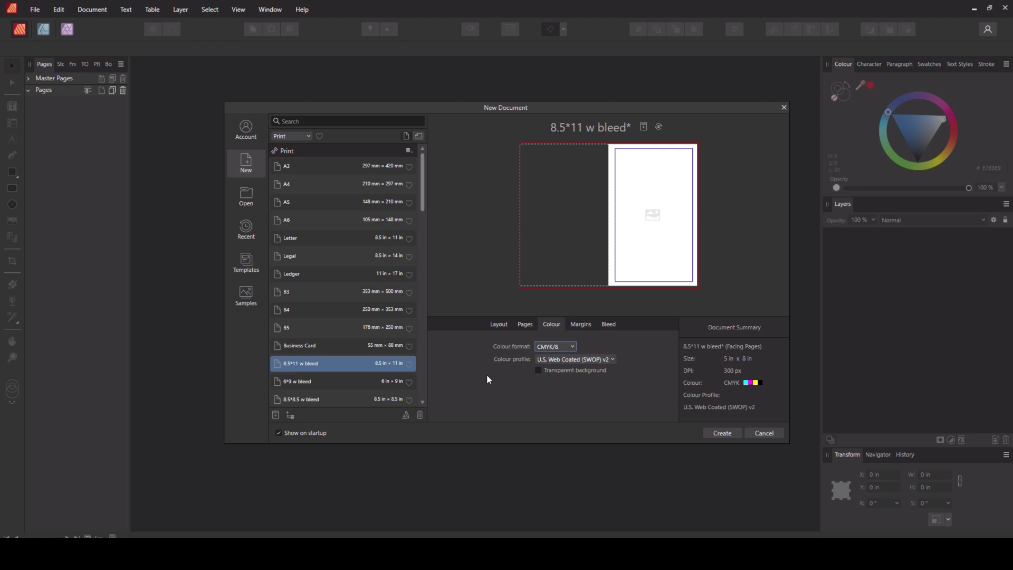
{"action": "left_click", "coordinate": [572, 347]}
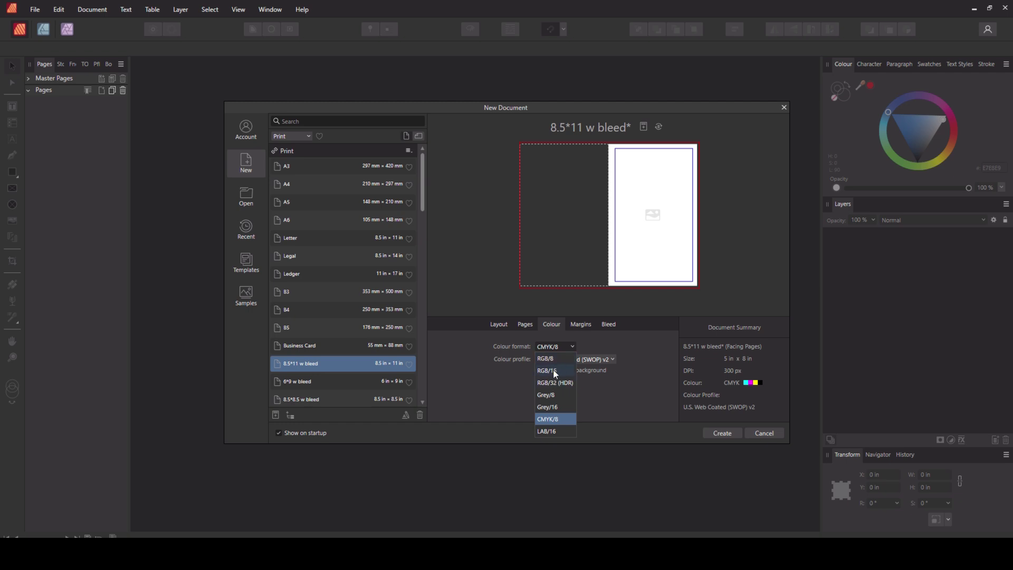
- Keep CMYK/8 as the colour format and review the margin and bleed settings
{"action": "left_click", "coordinate": [558, 420]}
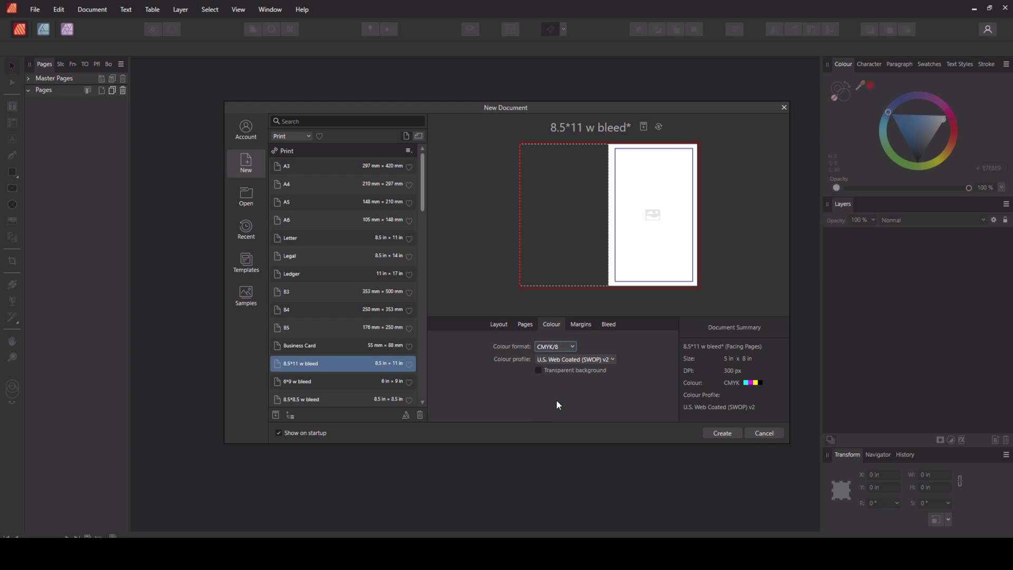
{"action": "key", "text": "Tab"}
{"action": "left_click", "coordinate": [586, 327]}
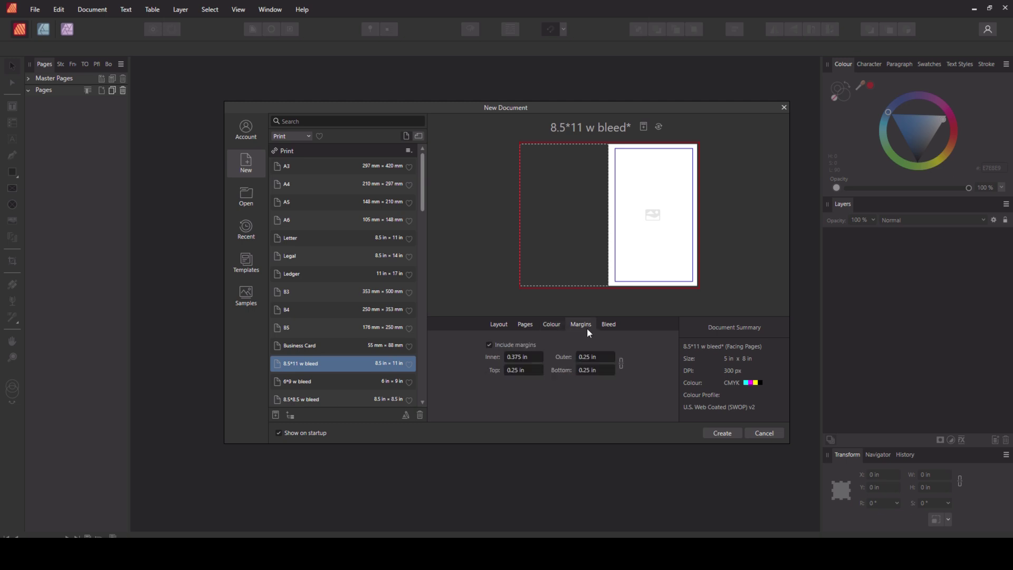
{"action": "left_click", "coordinate": [611, 323]}
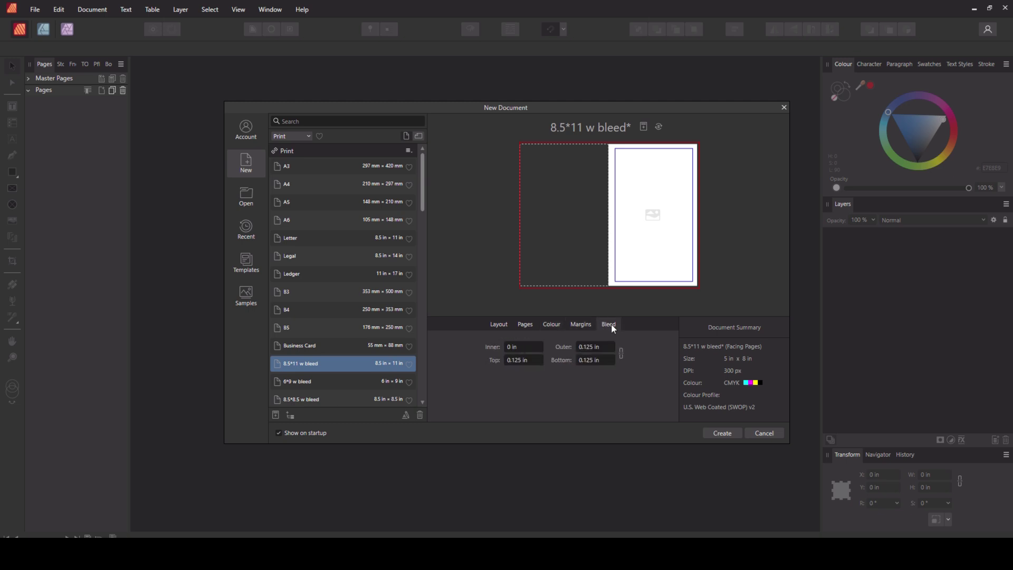
{"action": "left_click", "coordinate": [582, 326]}
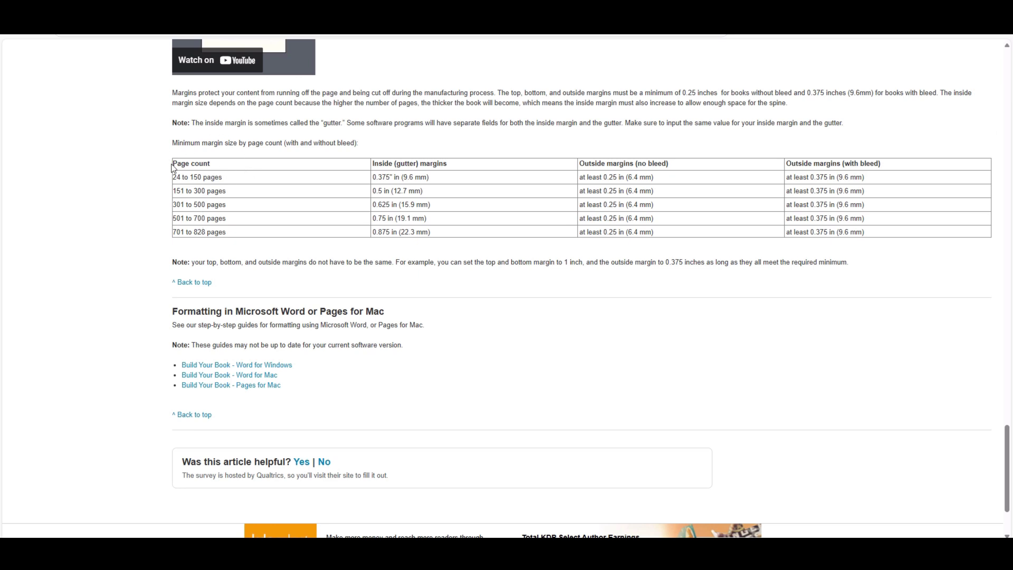
- Highlight the with-bleed minimum margins row in KDP's margin table for reference
{"action": "left_click_drag", "start_coordinate": [188, 177], "coordinate": [871, 174]}
{"action": "left_click", "coordinate": [792, 167]}
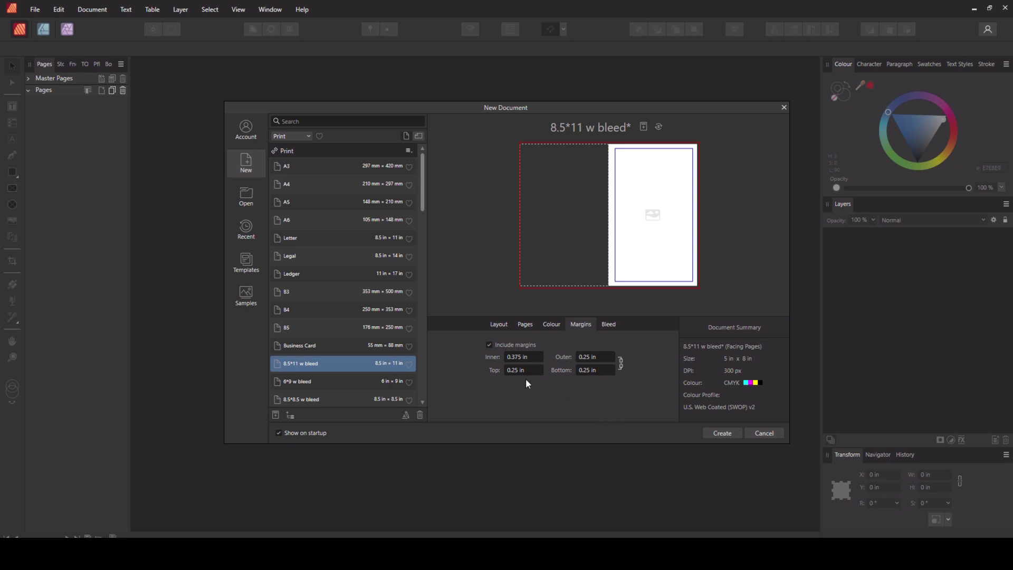
- Back in the New Document Margins settings, select the inner margin value
{"action": "left_click", "coordinate": [523, 357]}
- Set all four linked margins to 0.25 in
{"action": "type", "text": "0.25"}
{"action": "key", "text": "Return"}
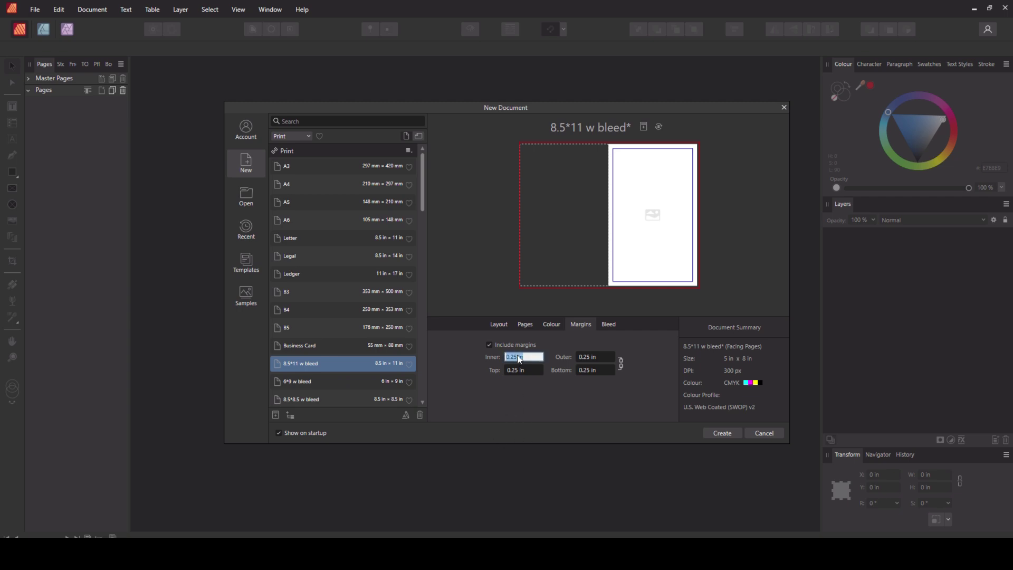
{"action": "type", "text": "0.11"}
{"action": "key", "text": "Return"}
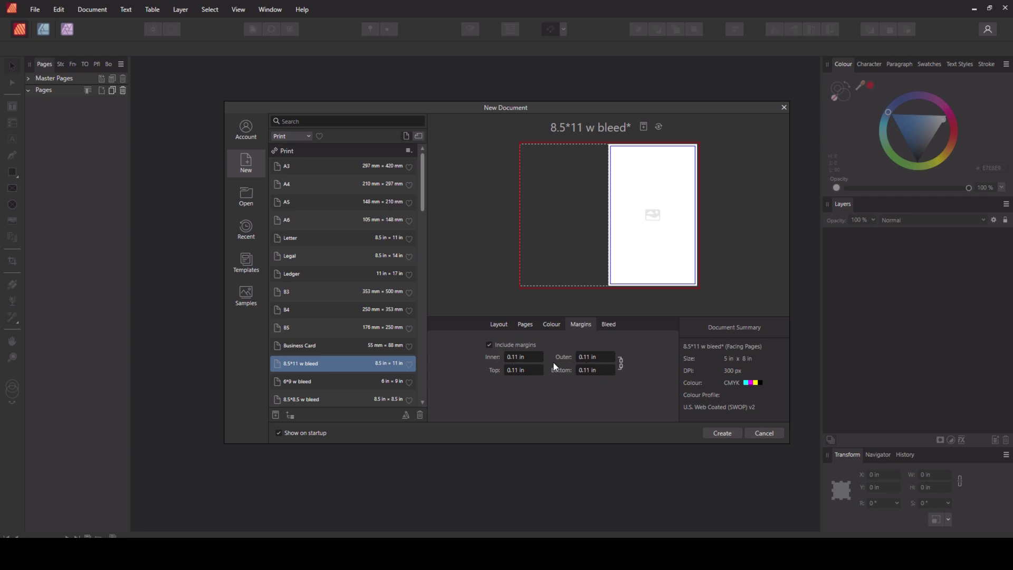
{"action": "left_click", "coordinate": [523, 357]}
{"action": "key", "text": "BackSpace"}
{"action": "key", "text": "Return"}
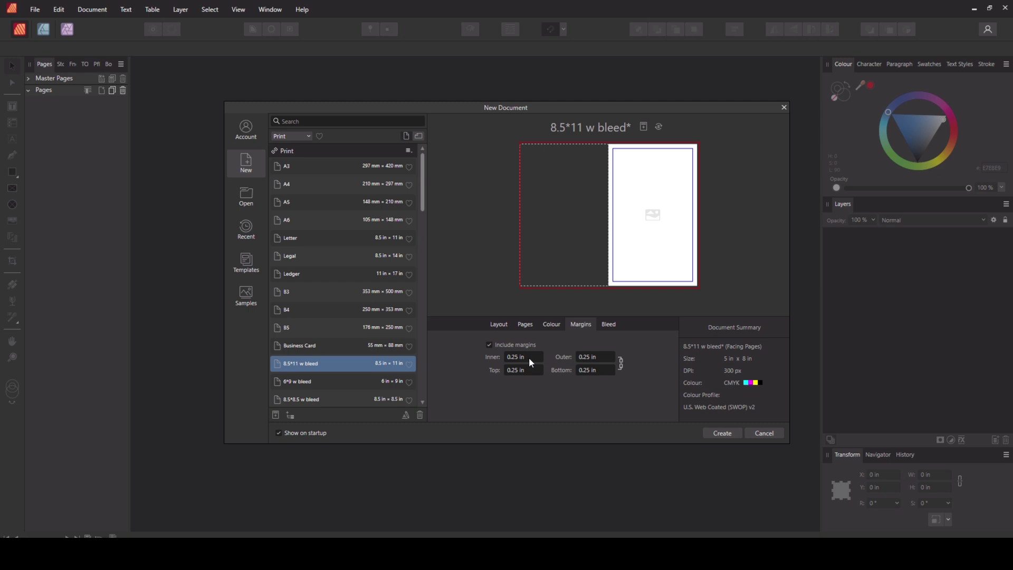
- Unlink the margins and change the inner margin to 0.375 in
{"action": "left_click", "coordinate": [621, 362]}
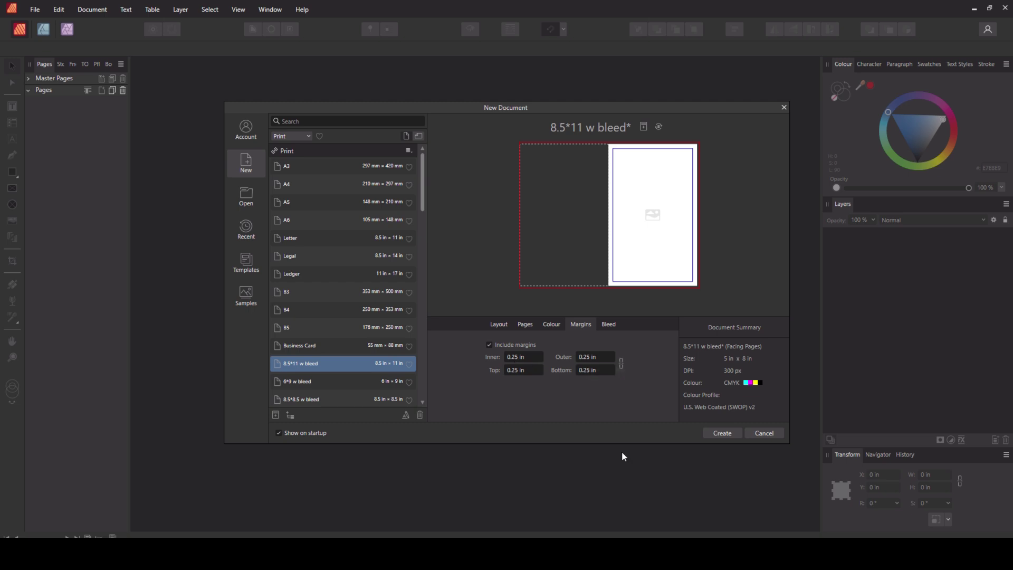
{"action": "left_click", "coordinate": [514, 357]}
{"action": "type", "text": ".375"}
{"action": "key", "text": "Return"}
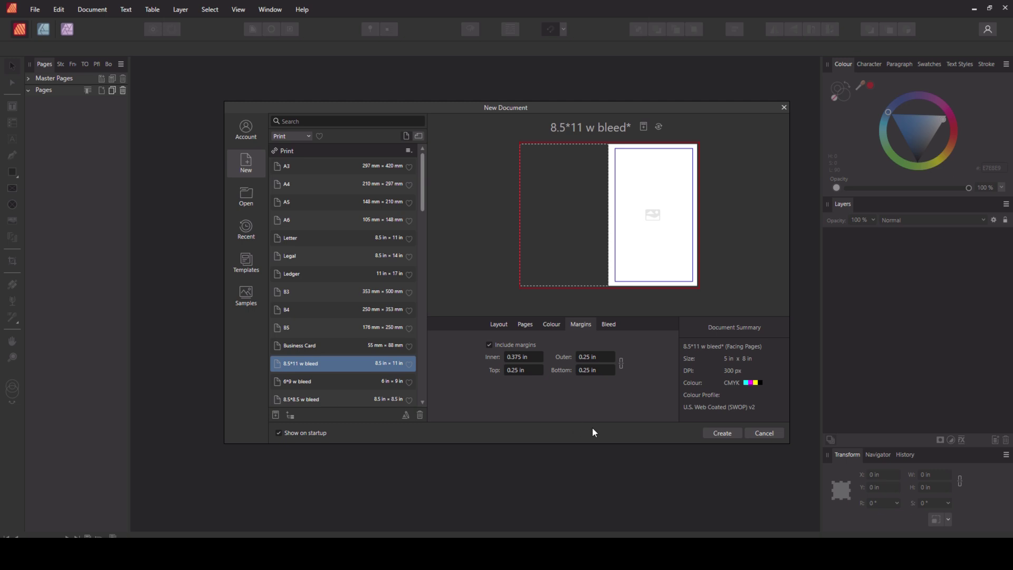
{"action": "left_click", "coordinate": [610, 325]}
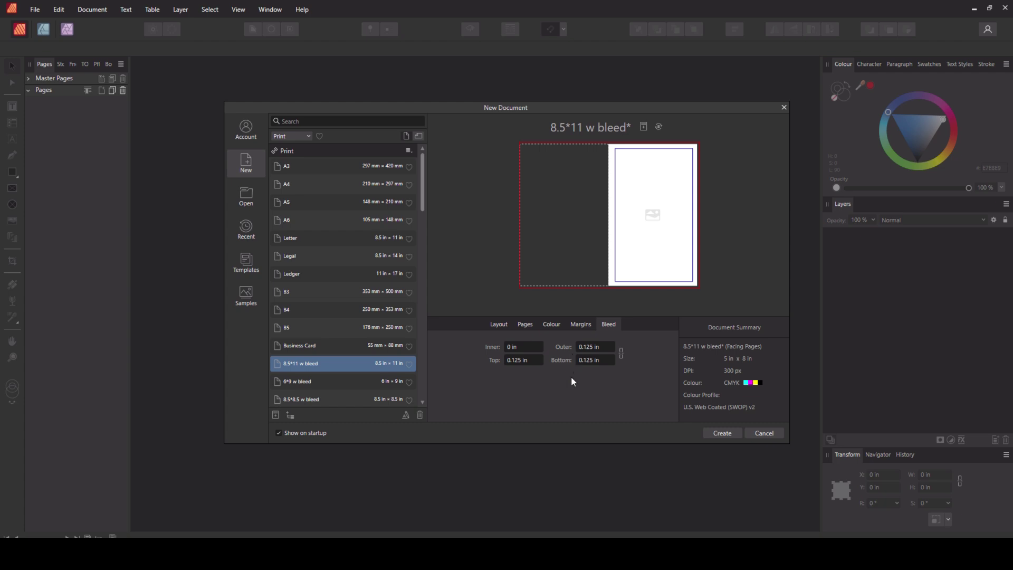
- Recheck the facing-page settings and the 5 × 8 in, 300 DPI page size
{"action": "key", "text": "ctrl+shift+Tab"}
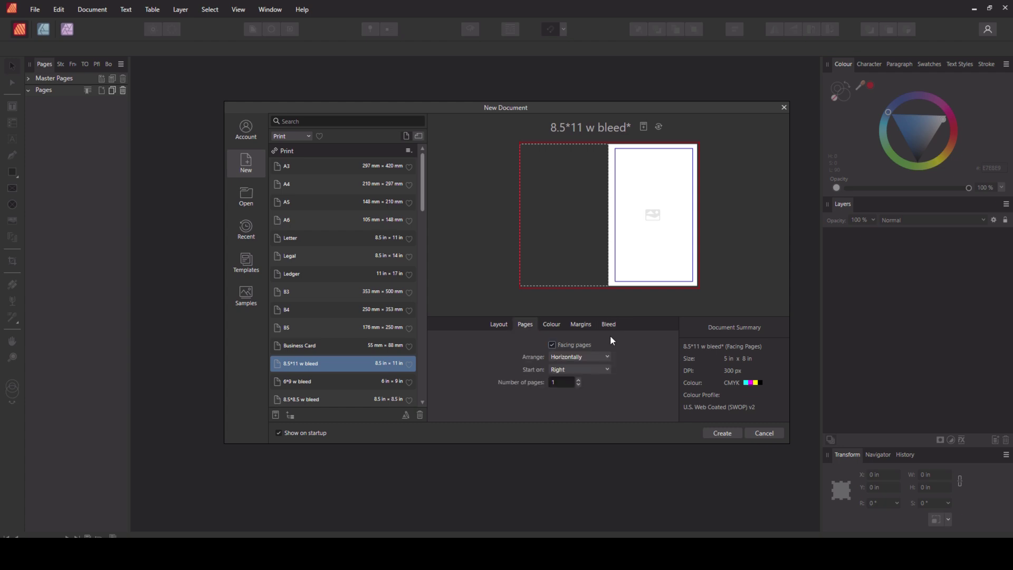
{"action": "left_click", "coordinate": [488, 325]}
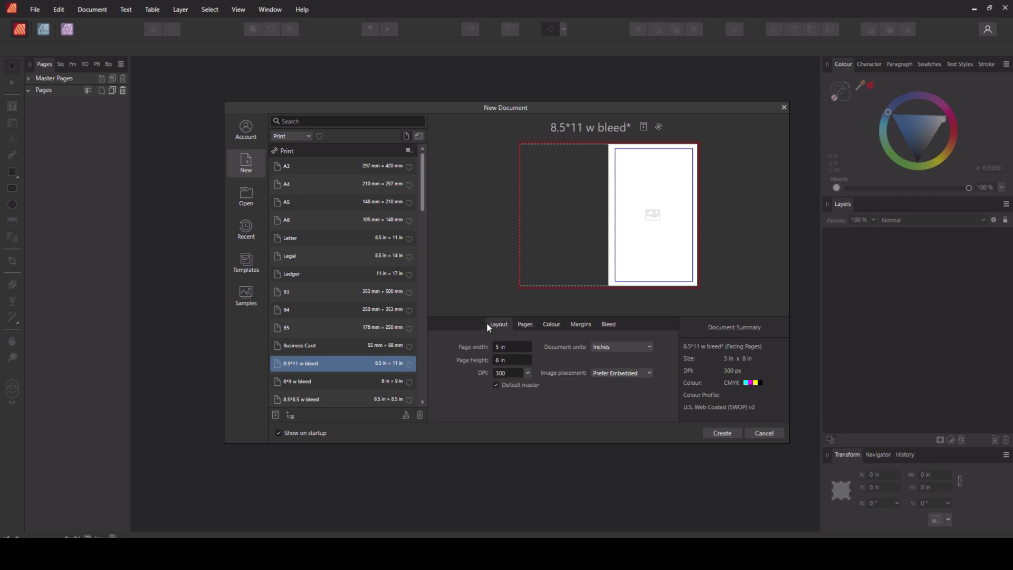
{"action": "left_click", "coordinate": [275, 415]}
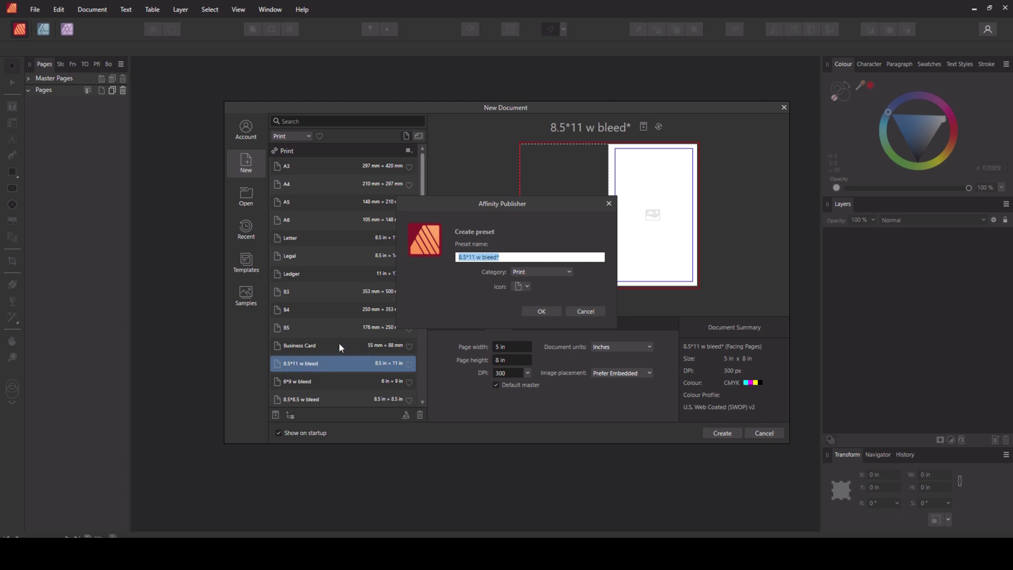
- Save the settings as a Print preset named '5*8 w bleed*' with the default page icon
{"action": "key", "text": "End"}
{"action": "key", "text": "Left"}
{"action": "key", "text": "Left"}
{"action": "key", "text": "Left"}
{"action": "key", "text": "Left"}
{"action": "key", "text": "BackSpace"}
{"action": "key", "text": "BackSpace"}
{"action": "key", "text": "BackSpace"}
{"action": "key", "text": "BackSpace"}
{"action": "type", "text": "8"}
{"action": "left_click", "coordinate": [552, 273]}
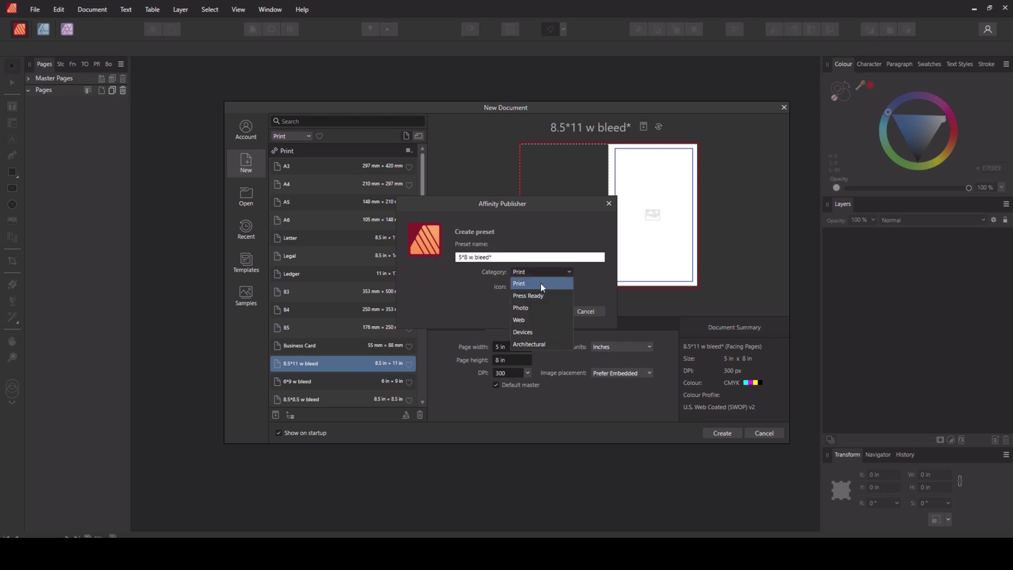
{"action": "left_click", "coordinate": [540, 282]}
{"action": "left_click", "coordinate": [528, 286]}
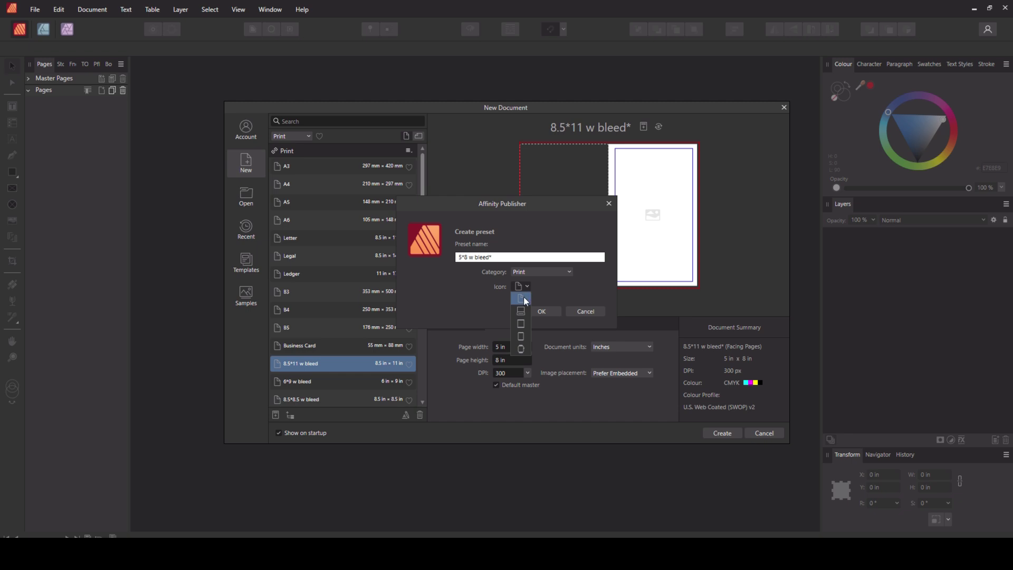
{"action": "left_click", "coordinate": [525, 302]}
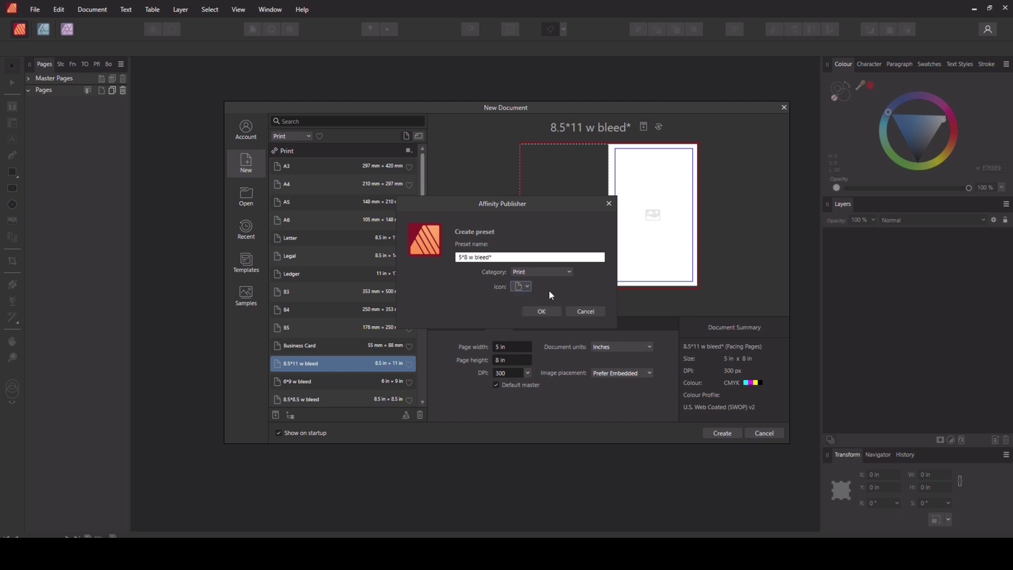
{"action": "left_click", "coordinate": [549, 313]}
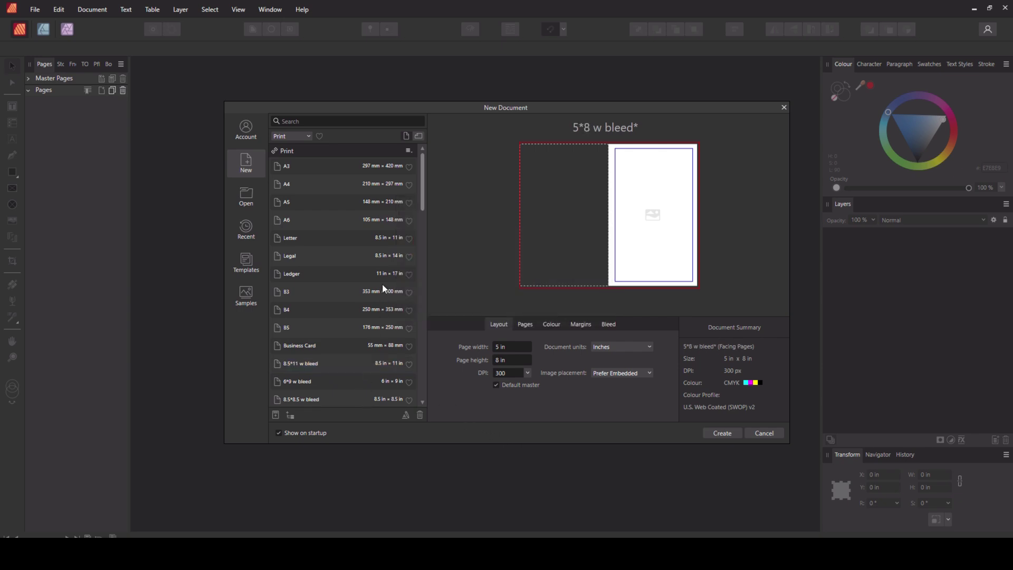
{"action": "left_click_drag", "start_coordinate": [423, 193], "coordinate": [423, 231]}
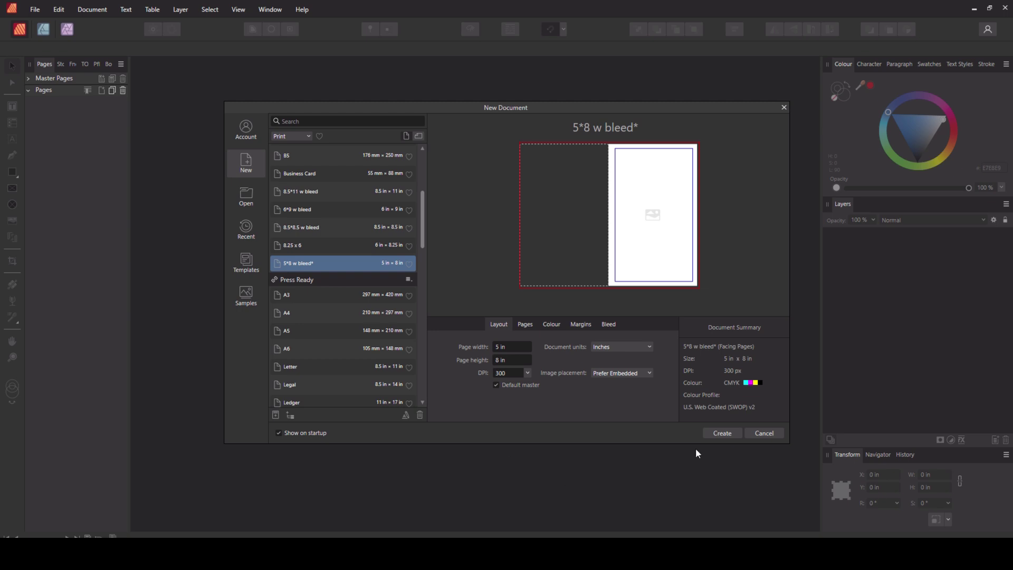
- Create the new untitled 5×8 in document from the '5*8 w bleed' preset, opening on Page 1
{"action": "left_click", "coordinate": [722, 433]}
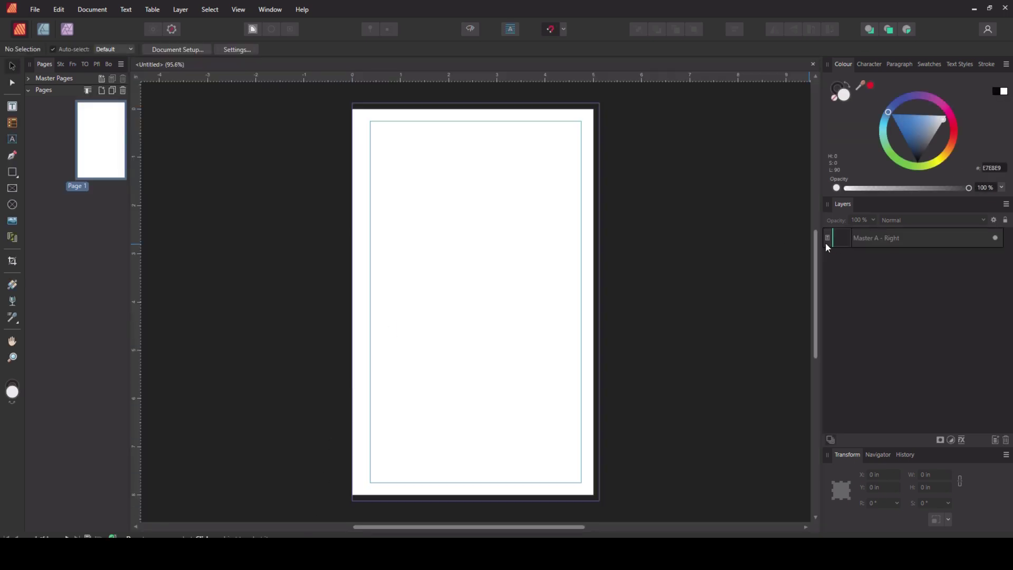